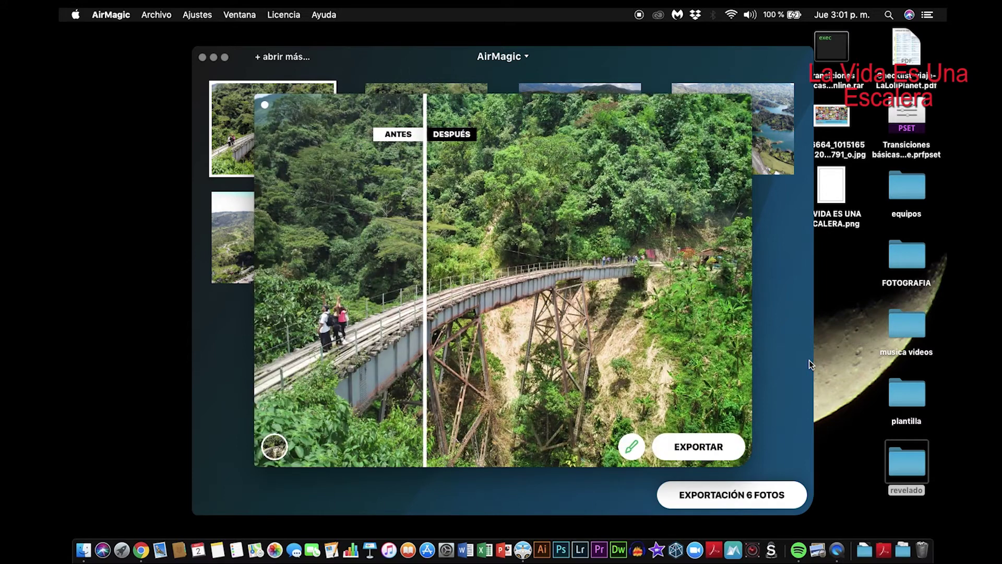
- Raise the effect strength on the bridge photo slightly, comparing the original and enhanced versions before and after the adjustment
{"action": "left_click_drag", "start_coordinate": [428, 270], "coordinate": [485, 291]}
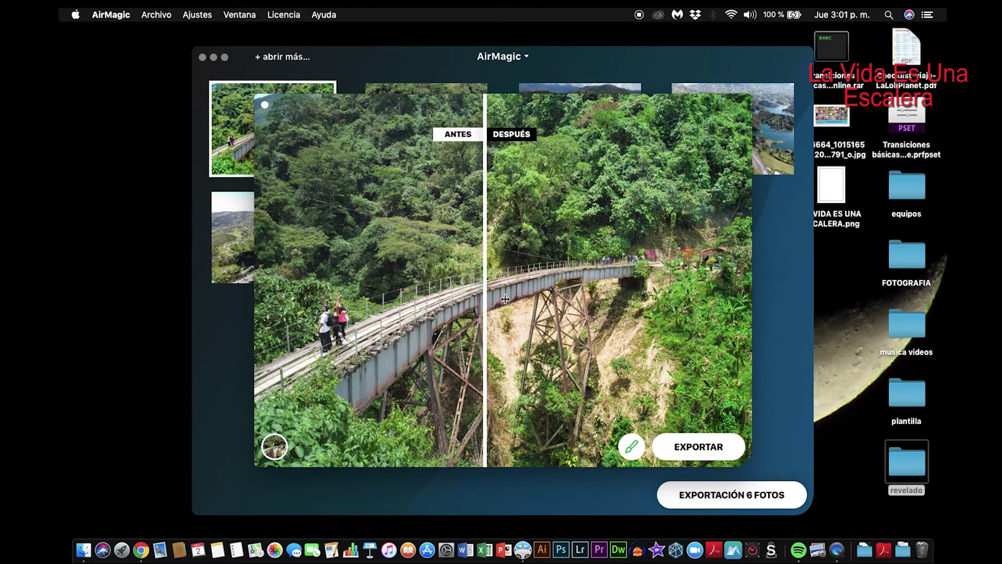
{"action": "left_click", "coordinate": [639, 447]}
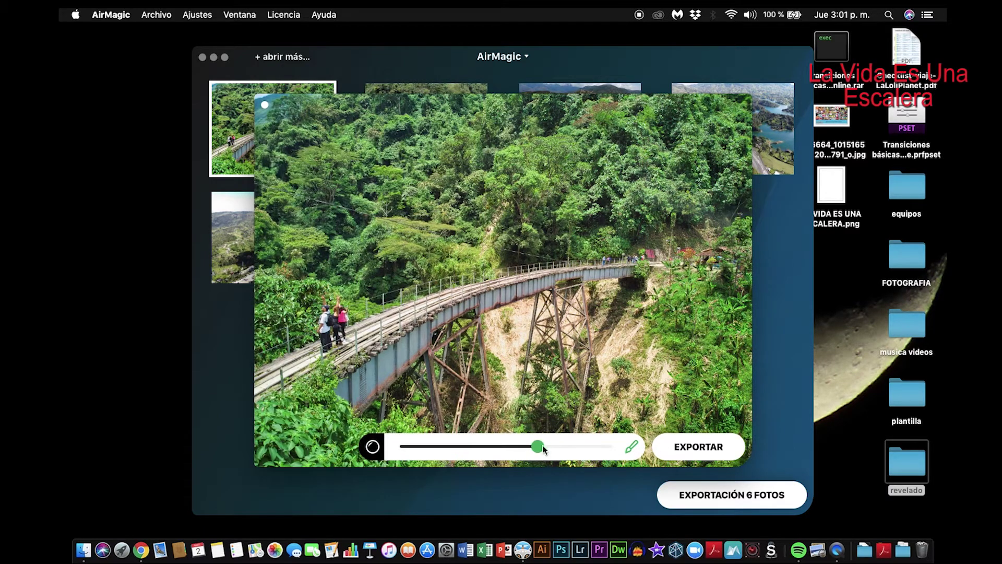
{"action": "left_click_drag", "start_coordinate": [539, 449], "coordinate": [560, 449]}
{"action": "left_click", "coordinate": [576, 311]}
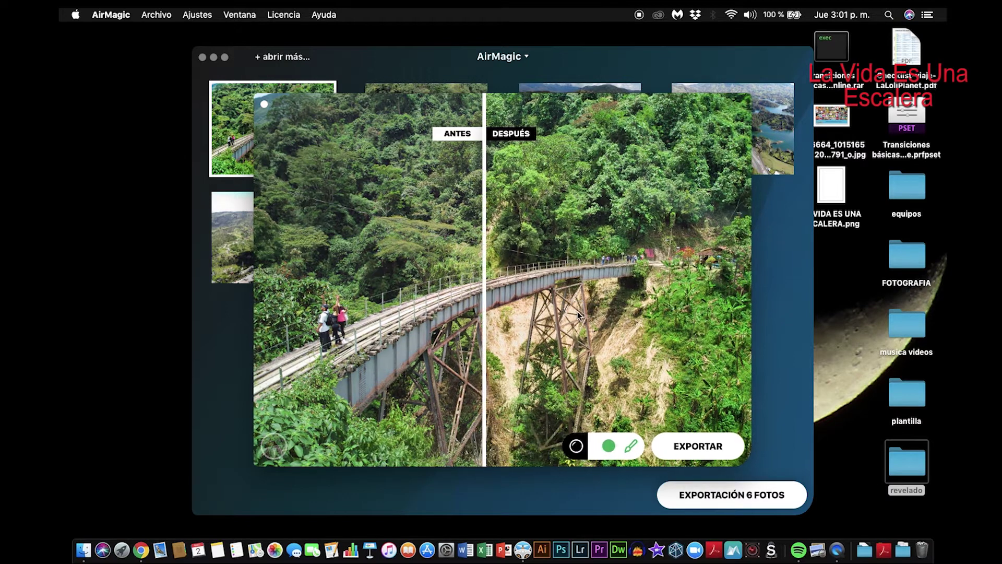
{"action": "mouse_move", "coordinate": [484, 309]}
{"action": "left_mouse_down"}
{"action": "mouse_move", "coordinate": [509, 311]}
{"action": "mouse_move", "coordinate": [484, 311]}
{"action": "left_mouse_up"}
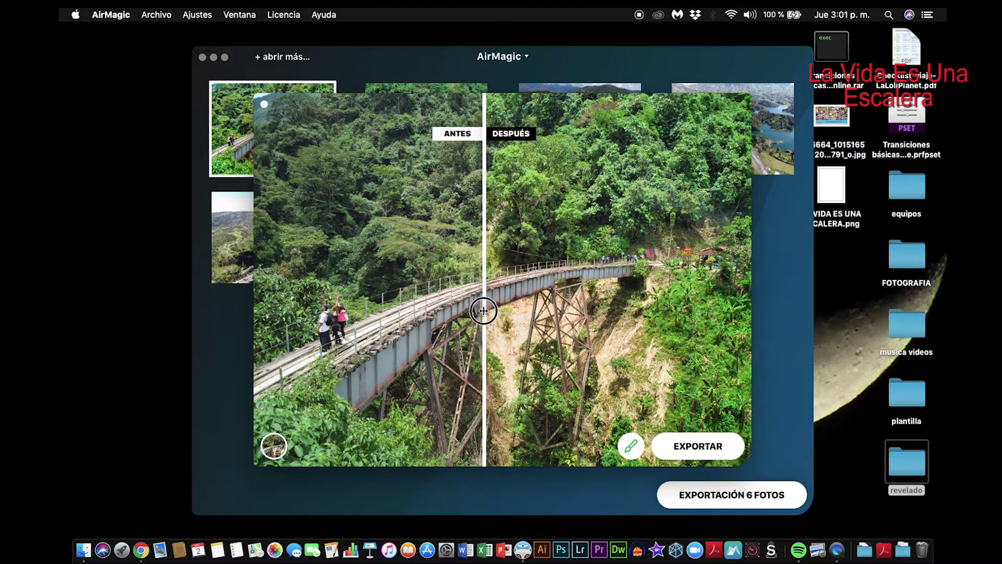
- Apply the style shown by the lone tree to the bridge photo, fine-tune its strength and compare before and after
{"action": "left_click", "coordinate": [275, 446]}
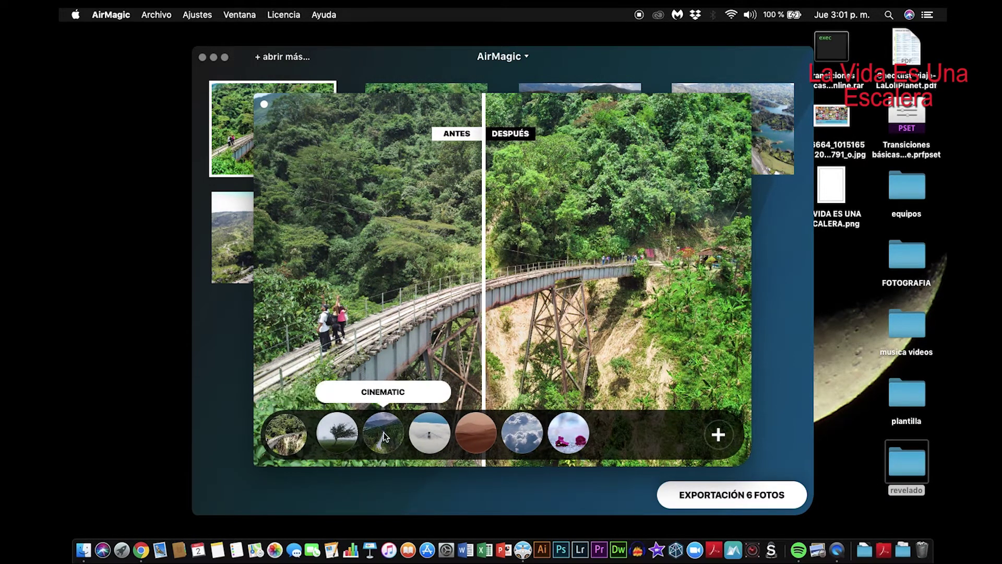
{"action": "left_click", "coordinate": [344, 434]}
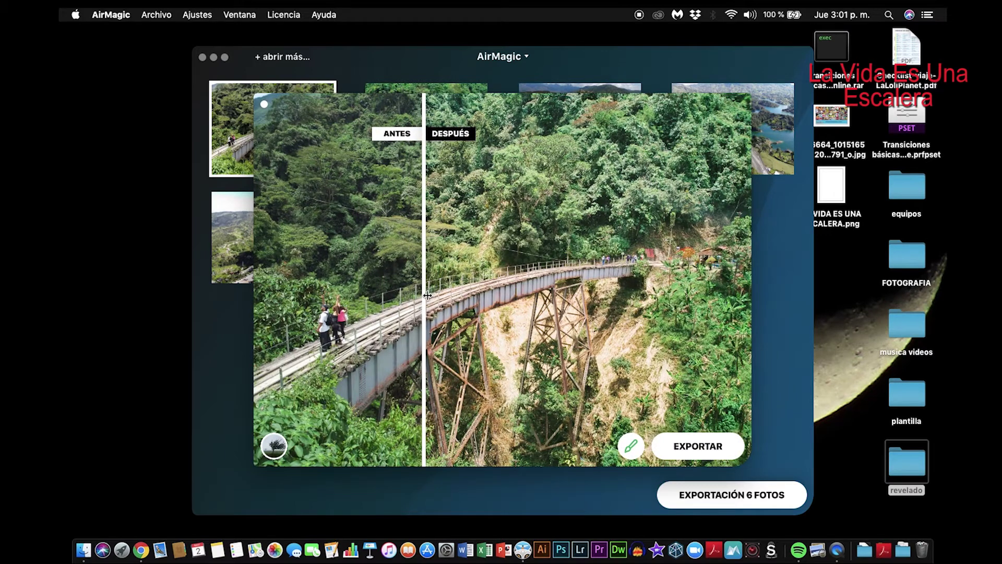
{"action": "left_click_drag", "start_coordinate": [427, 295], "coordinate": [508, 310]}
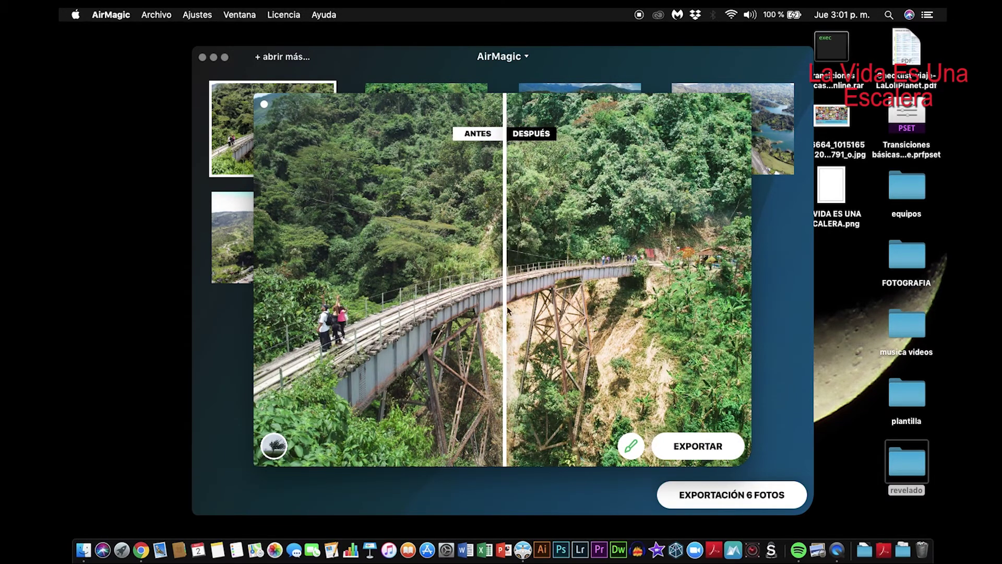
{"action": "left_click", "coordinate": [631, 445]}
{"action": "mouse_move", "coordinate": [558, 445]}
{"action": "left_mouse_down"}
{"action": "mouse_move", "coordinate": [533, 447]}
{"action": "mouse_move", "coordinate": [570, 445]}
{"action": "mouse_move", "coordinate": [556, 448]}
{"action": "left_mouse_up"}
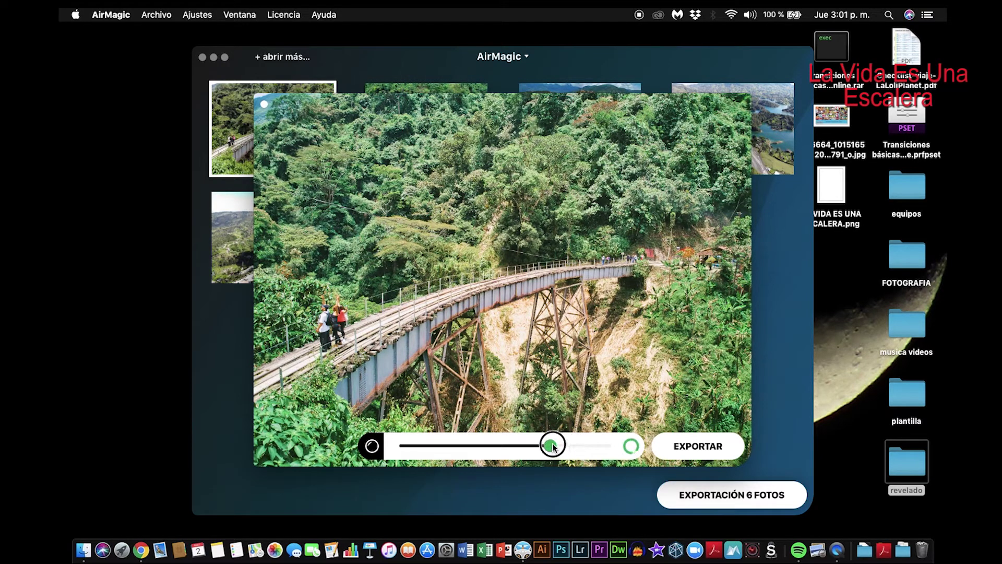
{"action": "left_click", "coordinate": [584, 366]}
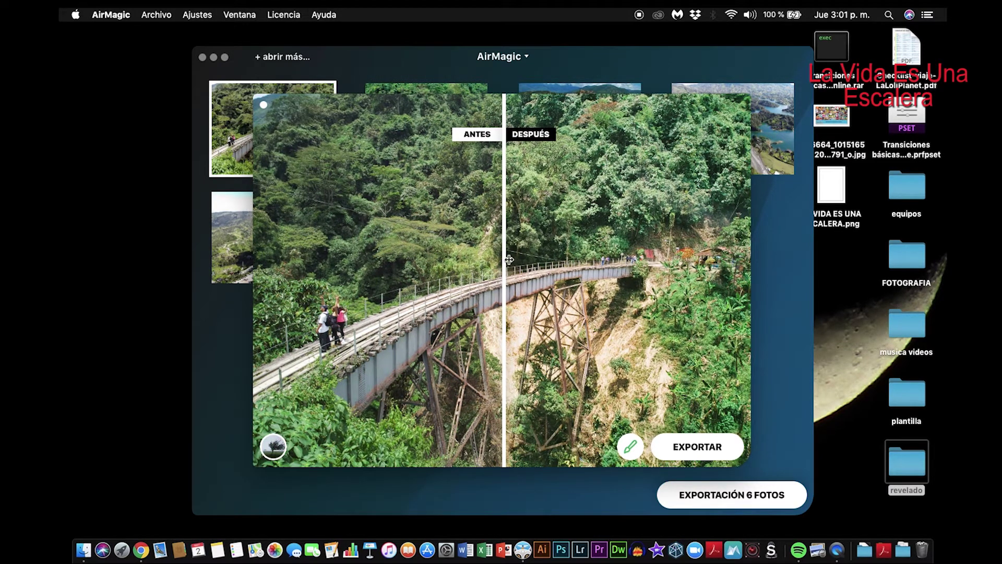
{"action": "left_click_drag", "start_coordinate": [506, 261], "coordinate": [512, 323]}
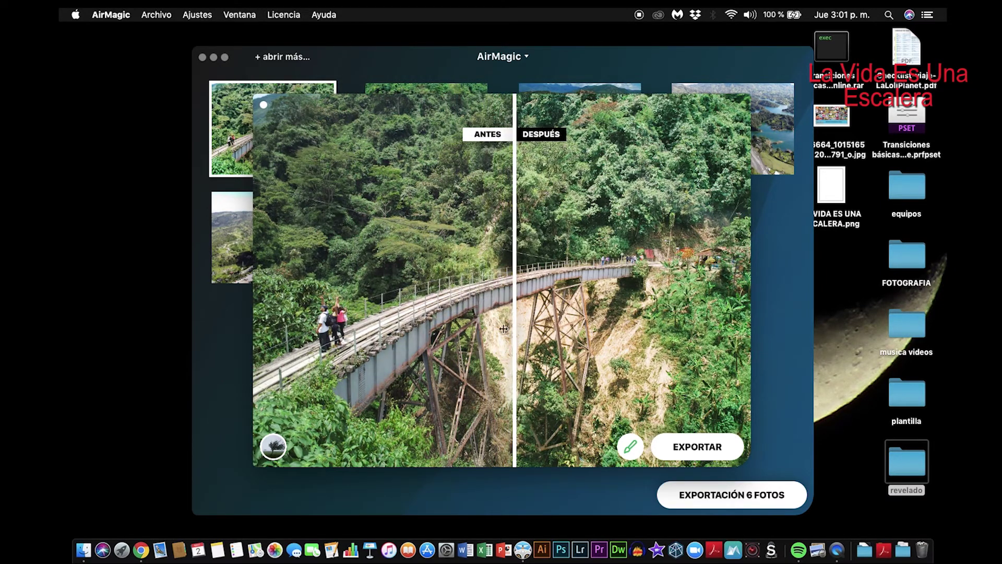
- Apply the style shown by the clouds to the bridge photo and lower the effect strength to about half
{"action": "left_click", "coordinate": [273, 447]}
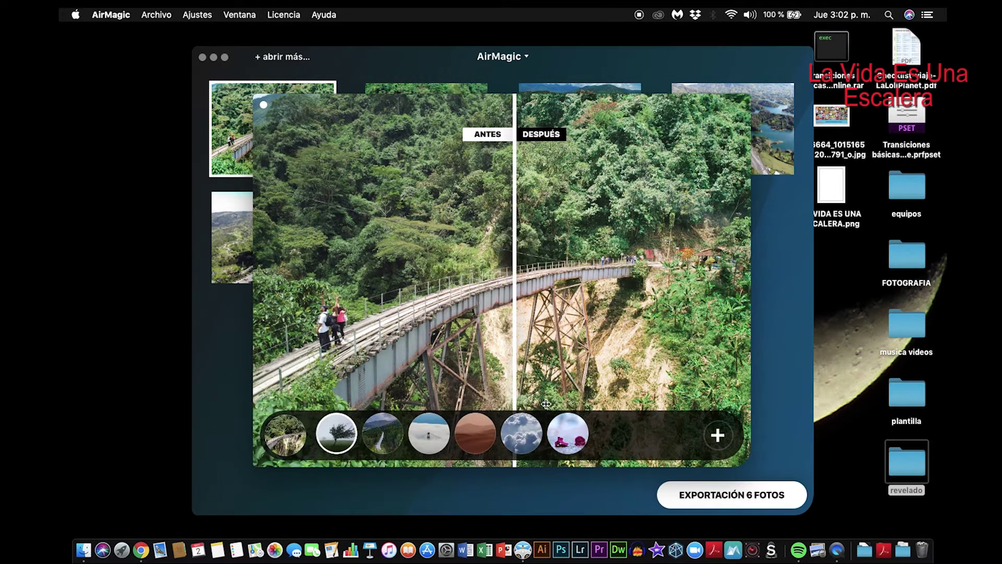
{"action": "left_click", "coordinate": [531, 437]}
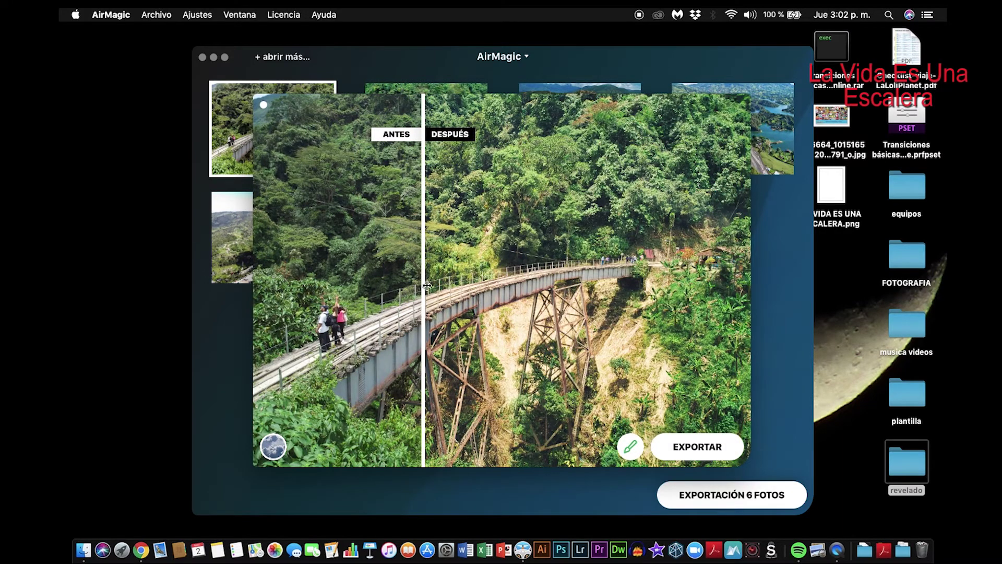
{"action": "left_click_drag", "start_coordinate": [427, 285], "coordinate": [498, 299]}
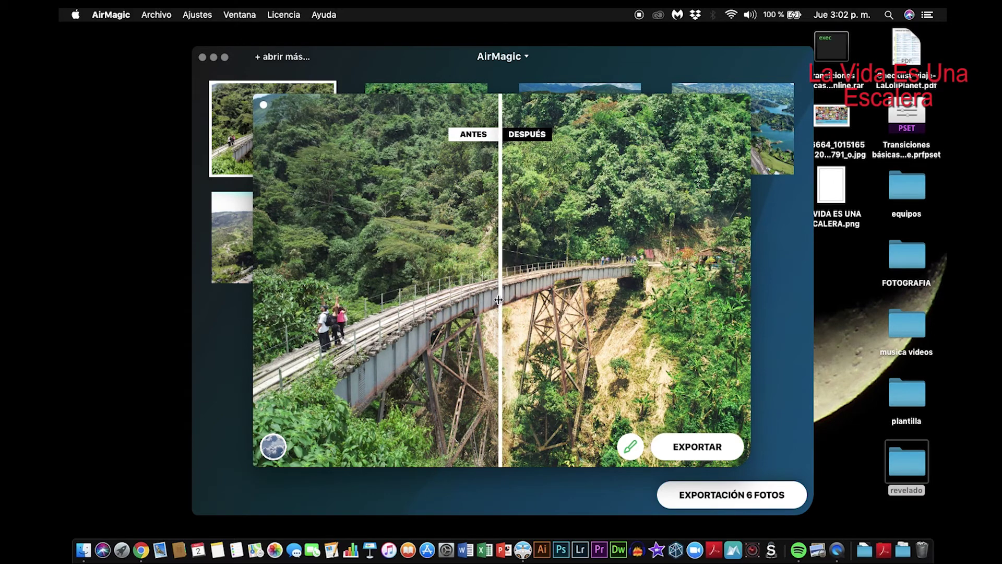
{"action": "left_click", "coordinate": [630, 455]}
{"action": "left_click_drag", "start_coordinate": [546, 450], "coordinate": [507, 445]}
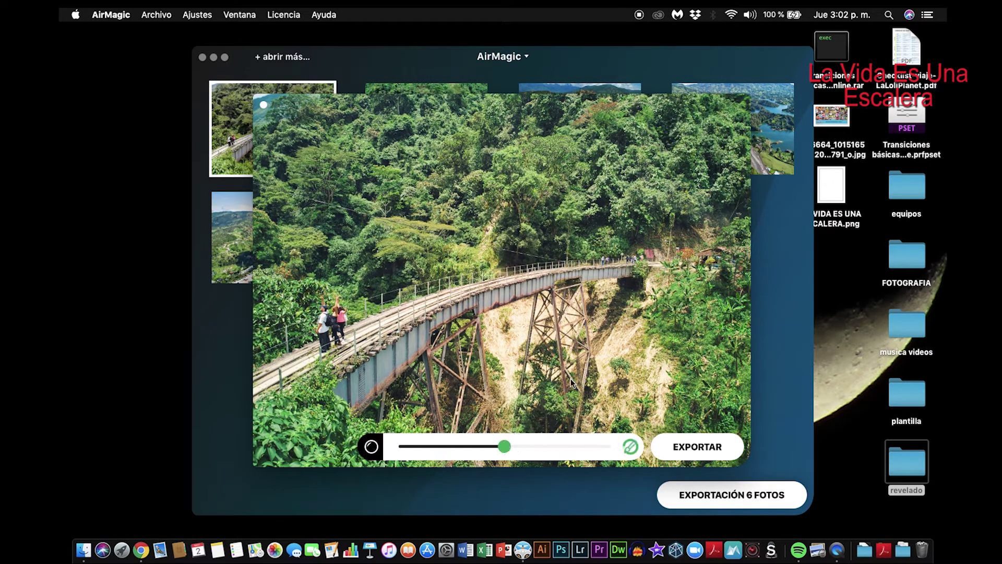
{"action": "mouse_move", "coordinate": [504, 275]}
{"action": "left_mouse_down"}
{"action": "mouse_move", "coordinate": [302, 279]}
{"action": "mouse_move", "coordinate": [550, 286]}
{"action": "mouse_move", "coordinate": [493, 277]}
{"action": "left_mouse_up"}
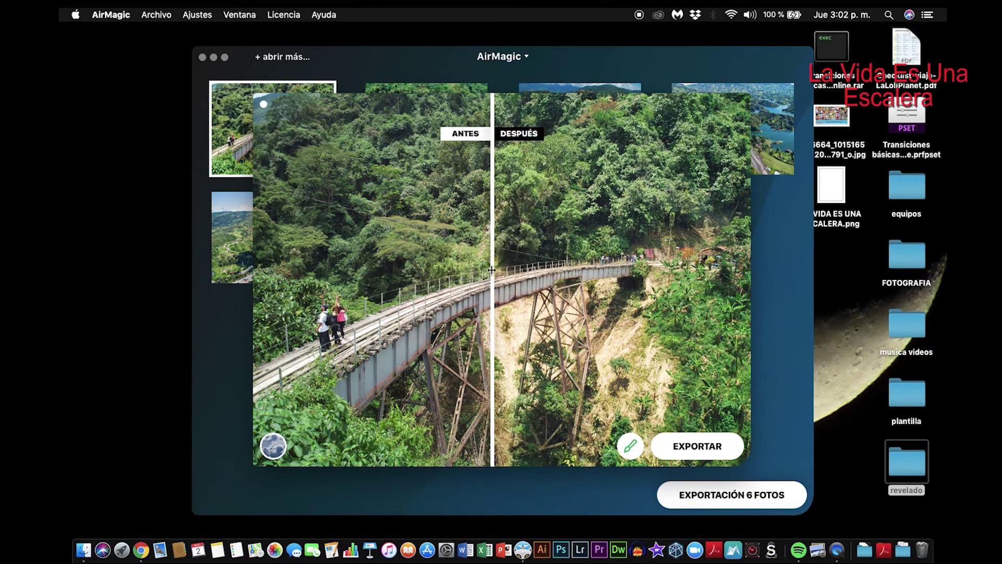
- Start exporting the bridge photo to disk as DJI_0121, choosing the revelado folder on the desktop
{"action": "left_click", "coordinate": [698, 448]}
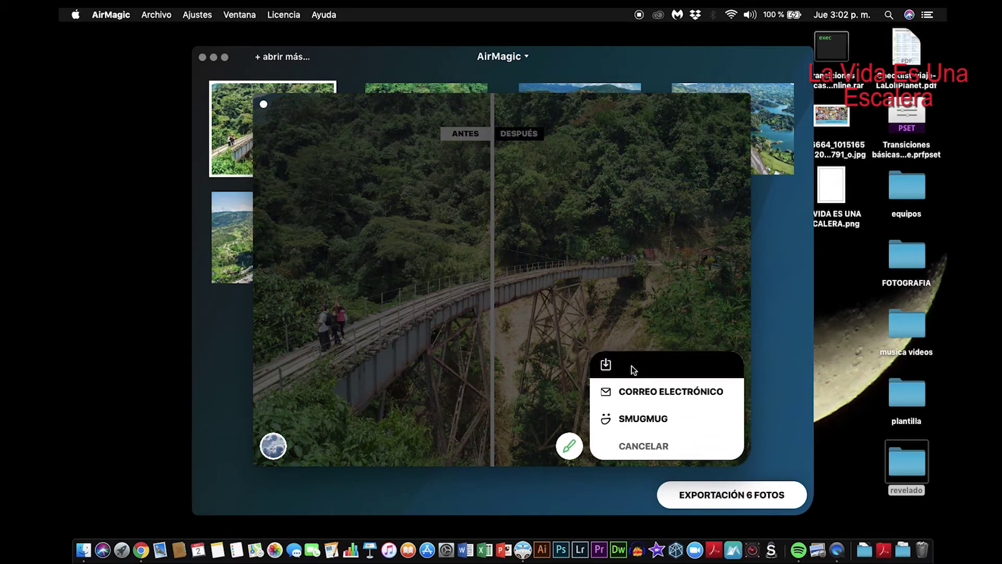
{"action": "left_click", "coordinate": [608, 364]}
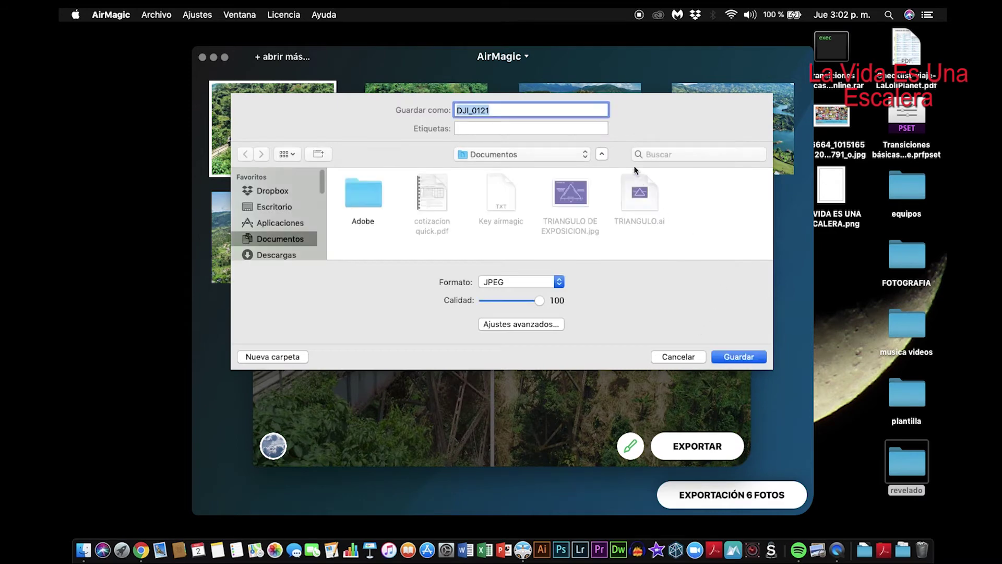
{"action": "left_click", "coordinate": [283, 209]}
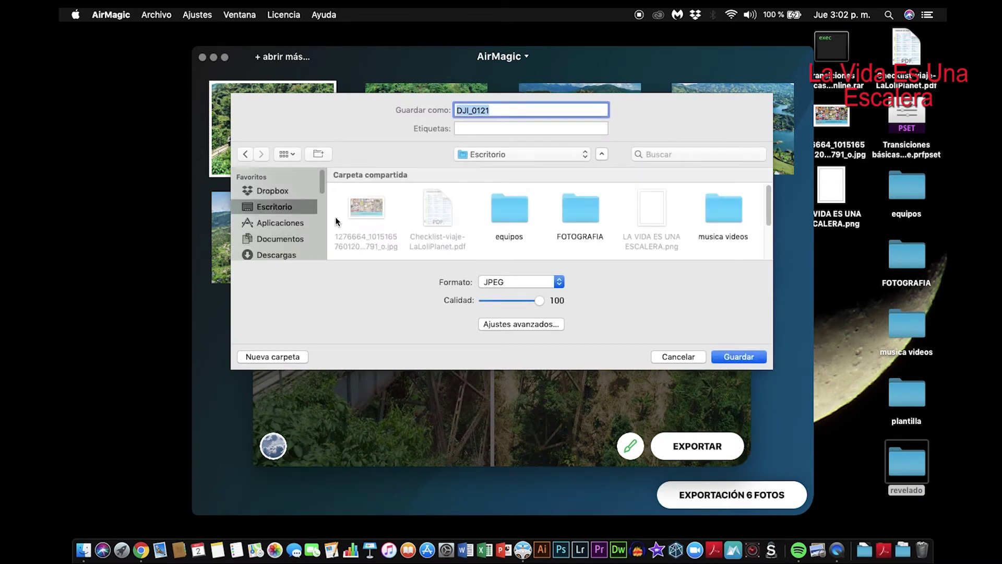
{"action": "left_click_drag", "start_coordinate": [766, 212], "coordinate": [767, 231]}
{"action": "double_click", "coordinate": [434, 229]}
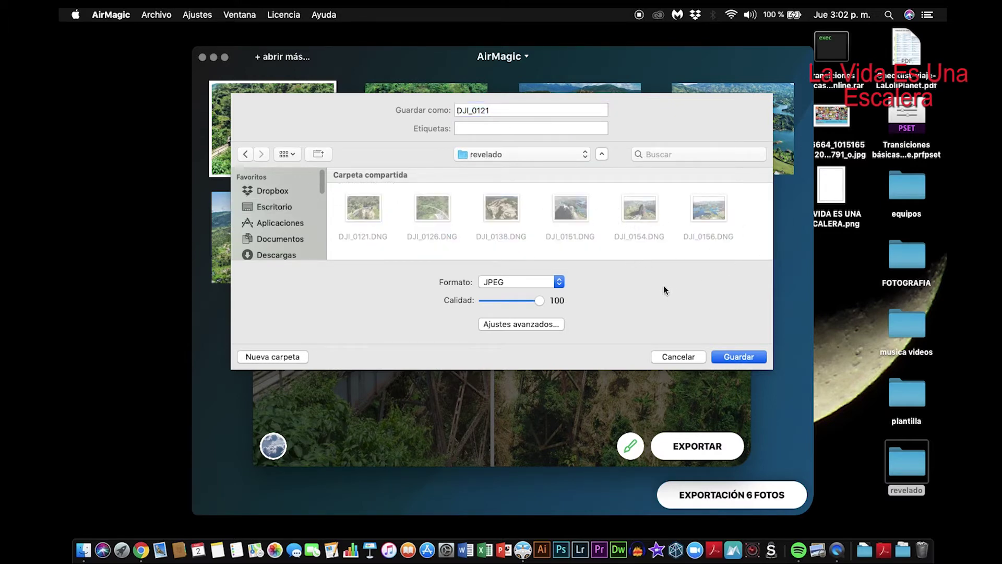
- Keep JPEG at quality 100, complete the export from the advanced settings and return to the photo gallery
{"action": "left_click", "coordinate": [559, 282]}
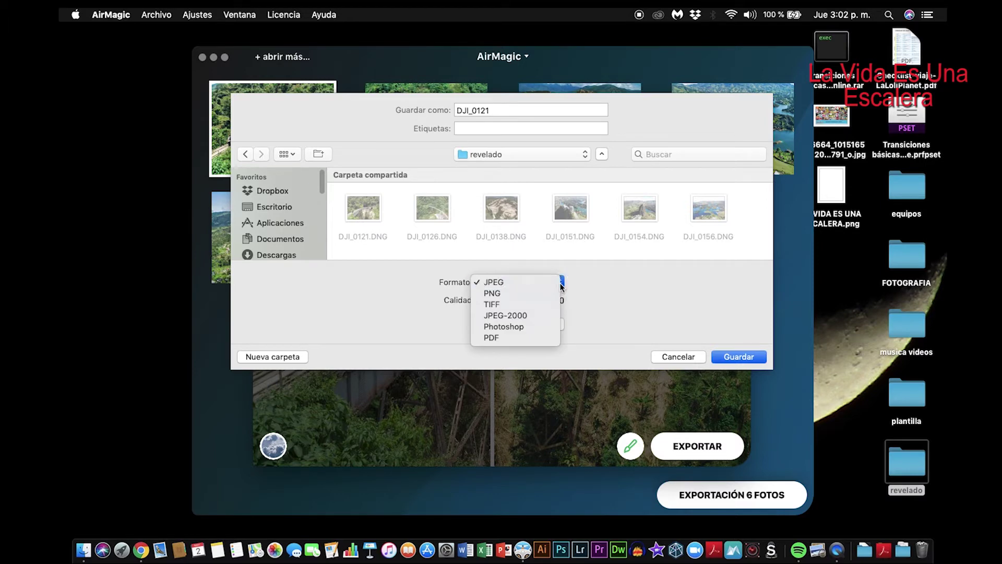
{"action": "left_click", "coordinate": [562, 283]}
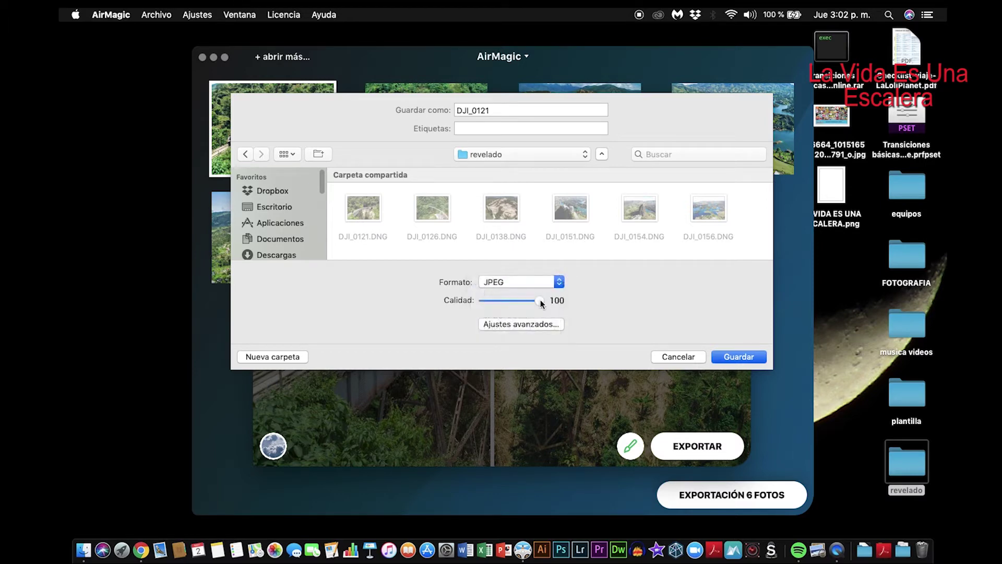
{"action": "mouse_move", "coordinate": [540, 304]}
{"action": "left_mouse_down"}
{"action": "mouse_move", "coordinate": [514, 301]}
{"action": "mouse_move", "coordinate": [553, 309]}
{"action": "left_mouse_up"}
{"action": "left_click", "coordinate": [549, 323]}
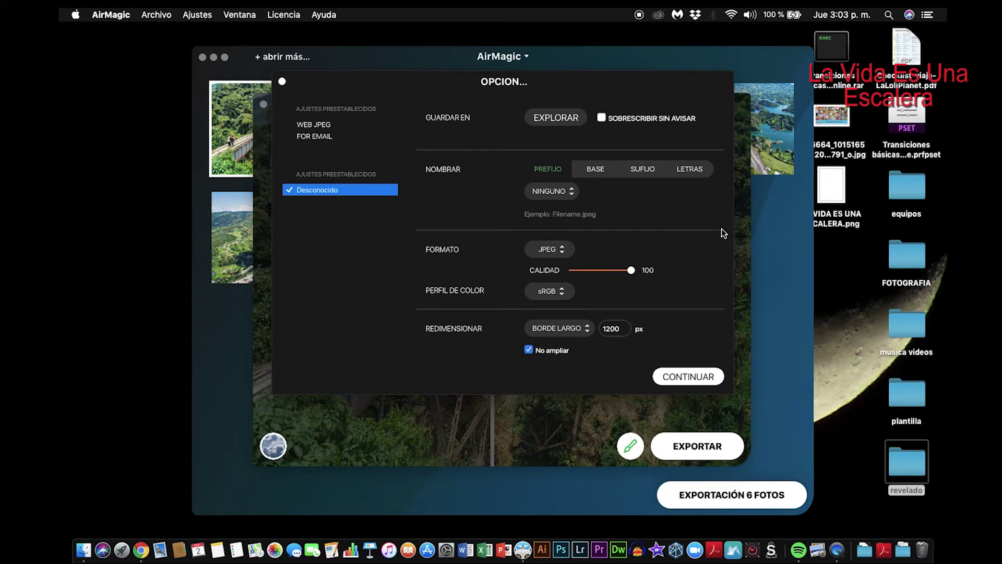
{"action": "left_click", "coordinate": [689, 377]}
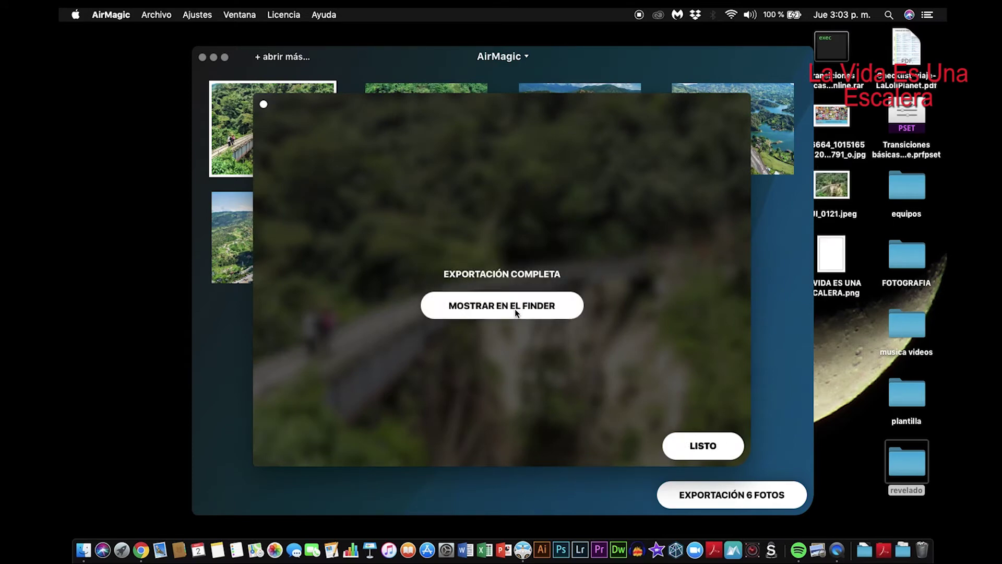
{"action": "left_click", "coordinate": [703, 446]}
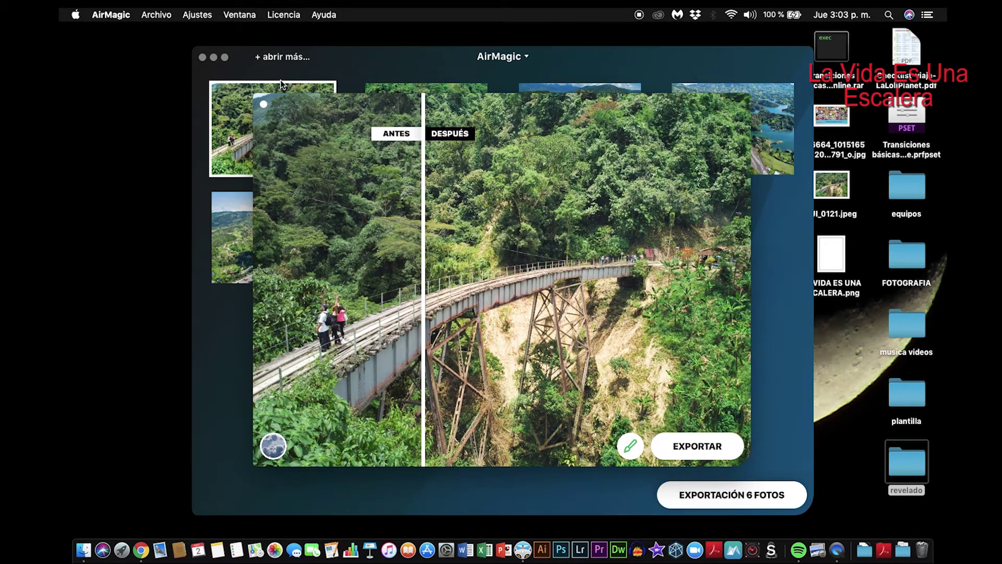
{"action": "left_click", "coordinate": [264, 106]}
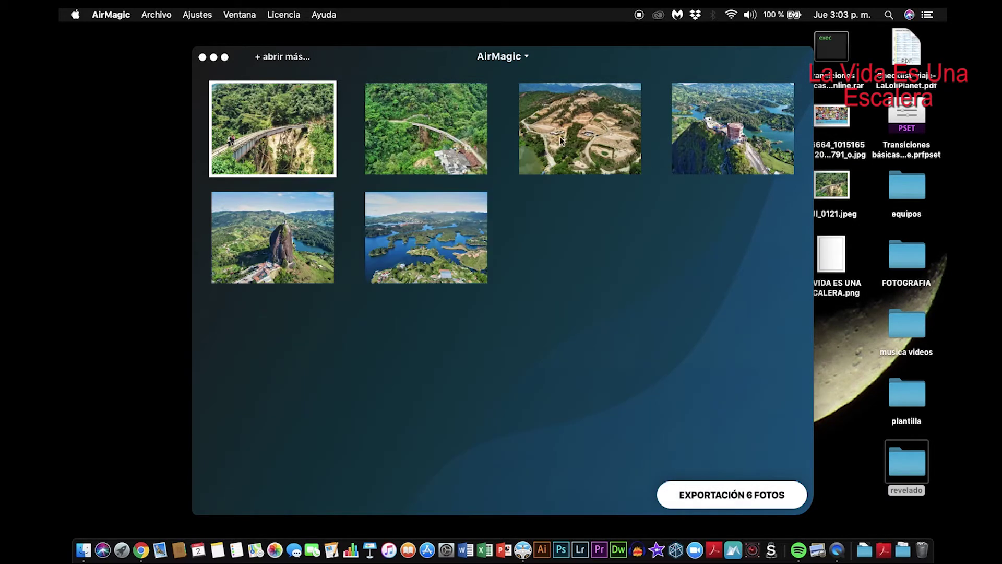
- Raise the effect strength slightly on the photo of the hill with dirt roads, compare before and after, and close it
{"action": "left_click", "coordinate": [586, 146]}
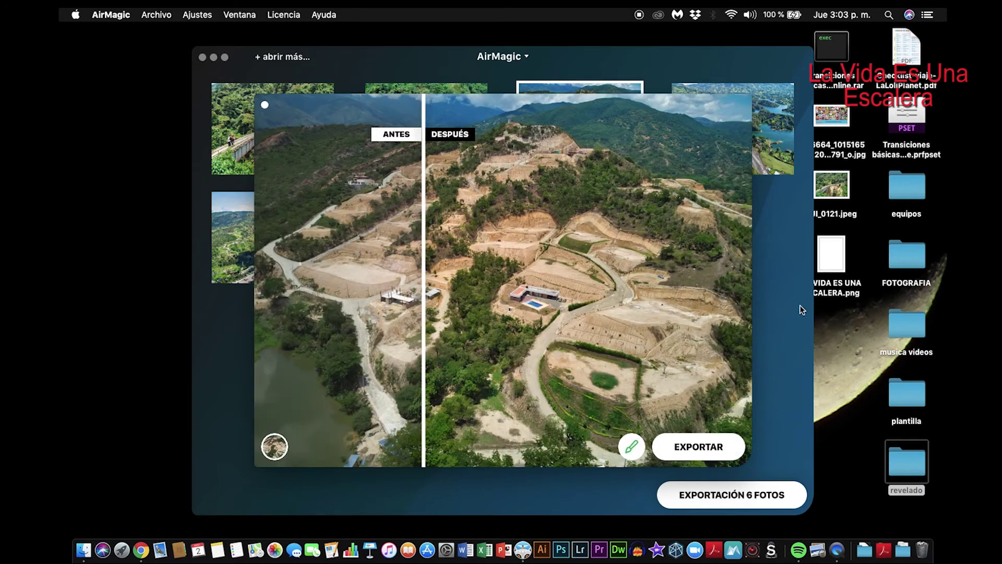
{"action": "left_click_drag", "start_coordinate": [427, 289], "coordinate": [495, 289]}
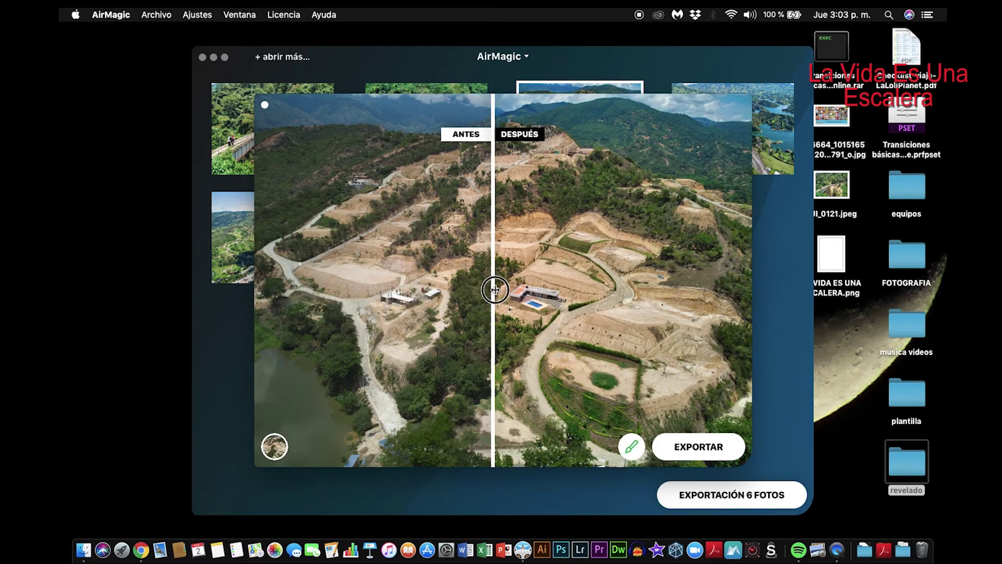
{"action": "left_click", "coordinate": [631, 449]}
{"action": "left_click_drag", "start_coordinate": [543, 447], "coordinate": [561, 450]}
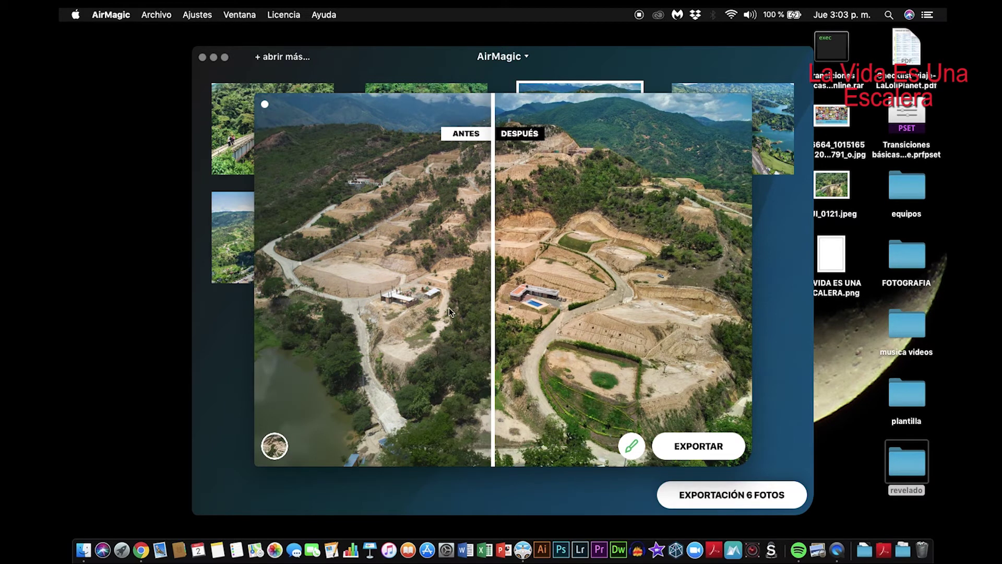
{"action": "mouse_move", "coordinate": [491, 313]}
{"action": "left_mouse_down"}
{"action": "mouse_move", "coordinate": [478, 311]}
{"action": "mouse_move", "coordinate": [487, 316]}
{"action": "left_mouse_up"}
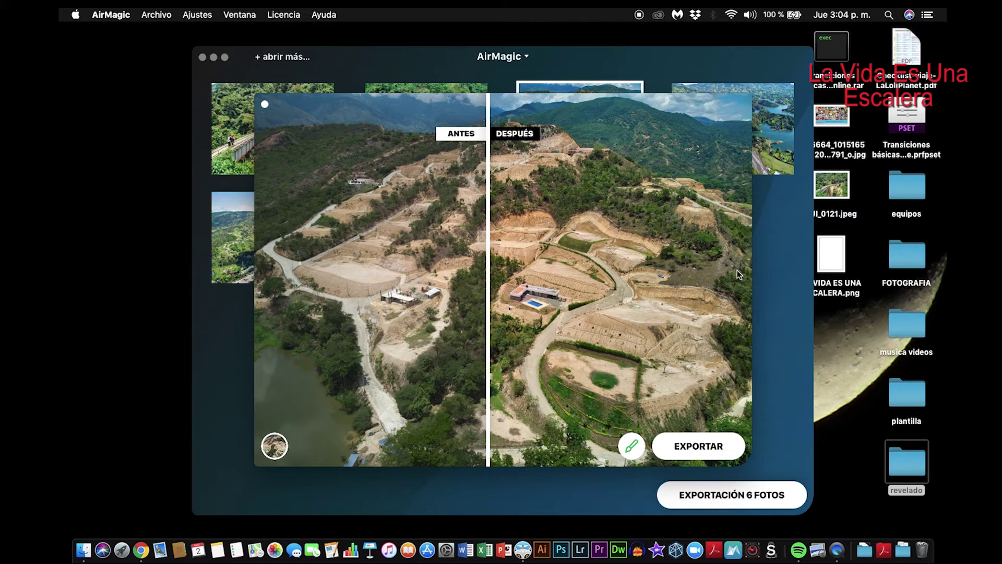
{"action": "left_click", "coordinate": [781, 289]}
{"action": "left_click", "coordinate": [264, 105]}
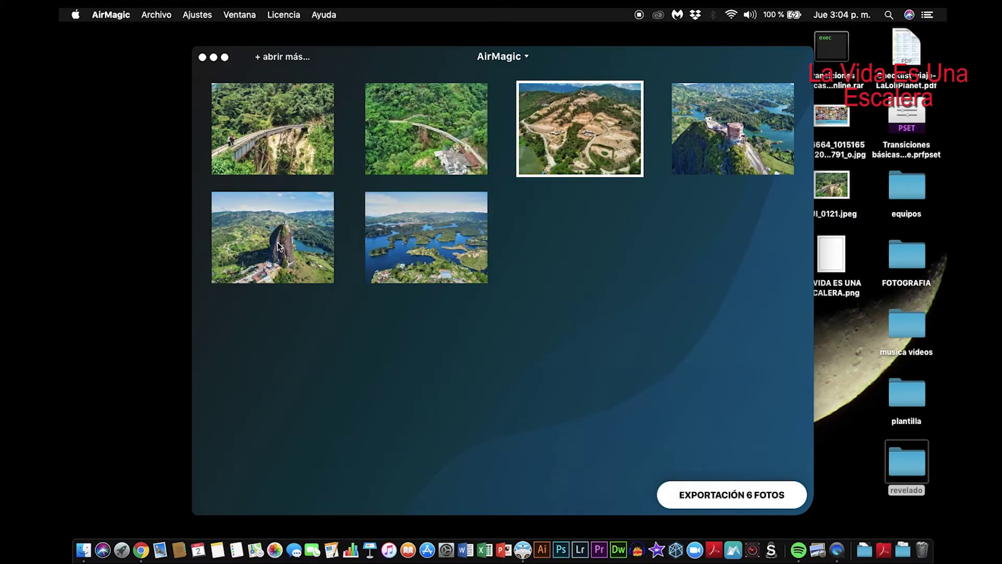
- Open the lakeside tower photo, apply the style shown by the clouds and lower the effect strength to just under half
{"action": "left_click", "coordinate": [737, 152]}
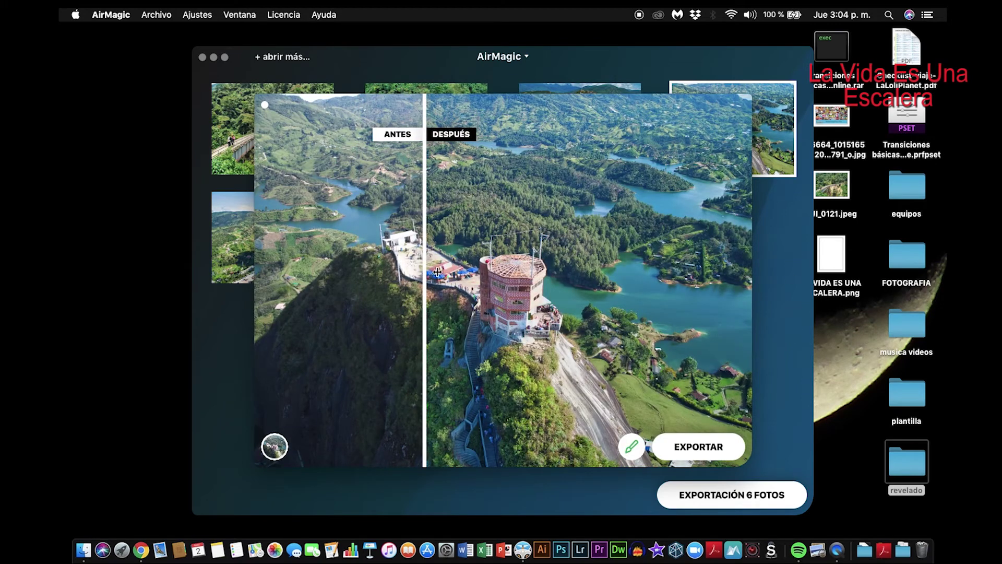
{"action": "left_click", "coordinate": [274, 447]}
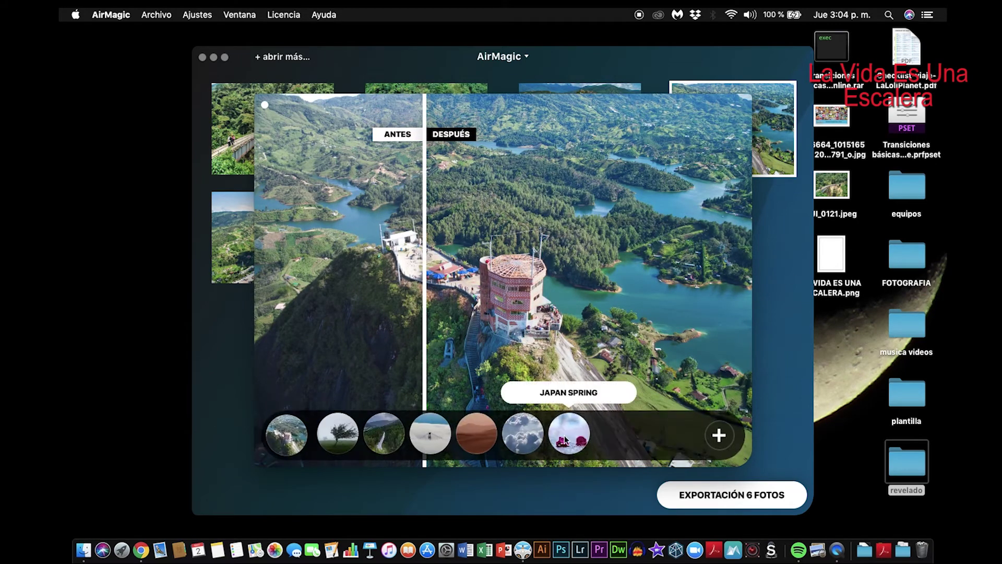
{"action": "left_click", "coordinate": [532, 444]}
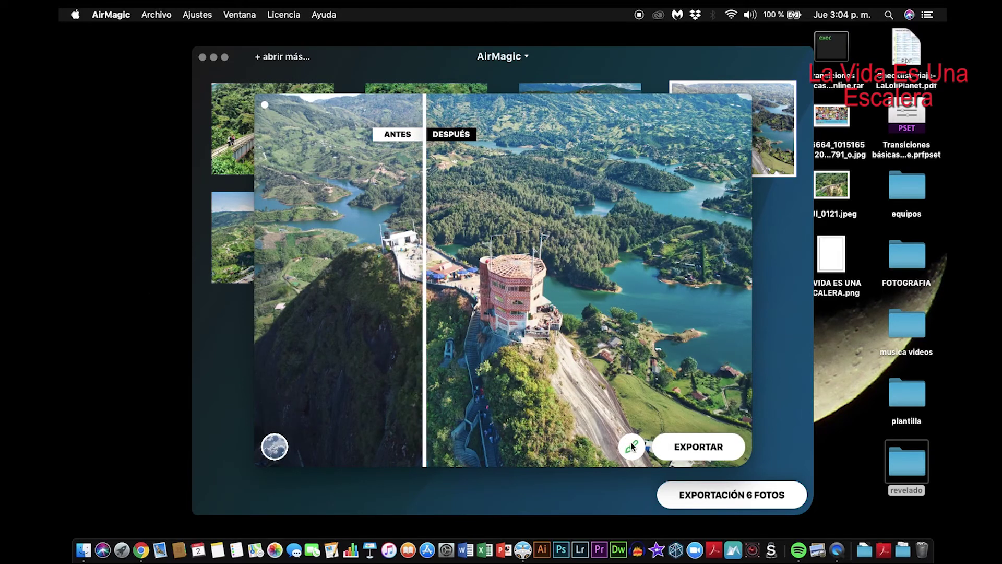
{"action": "left_click", "coordinate": [629, 455]}
{"action": "mouse_move", "coordinate": [543, 452]}
{"action": "left_mouse_down"}
{"action": "mouse_move", "coordinate": [562, 448]}
{"action": "mouse_move", "coordinate": [497, 445]}
{"action": "left_mouse_up"}
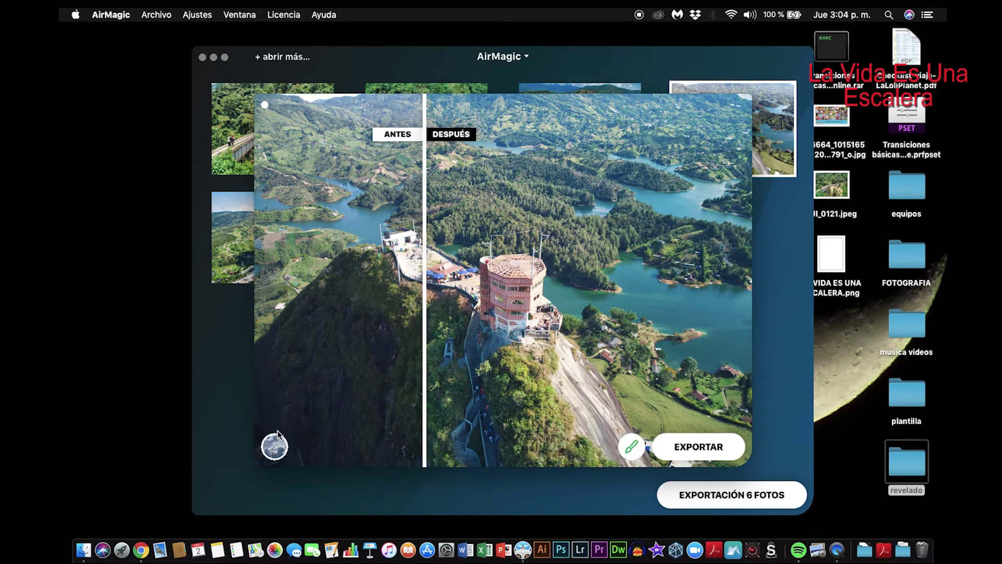
- Switch the lakeside tower photo to the style shown by the lone tree
{"action": "left_click", "coordinate": [277, 438]}
{"action": "left_click", "coordinate": [351, 432]}
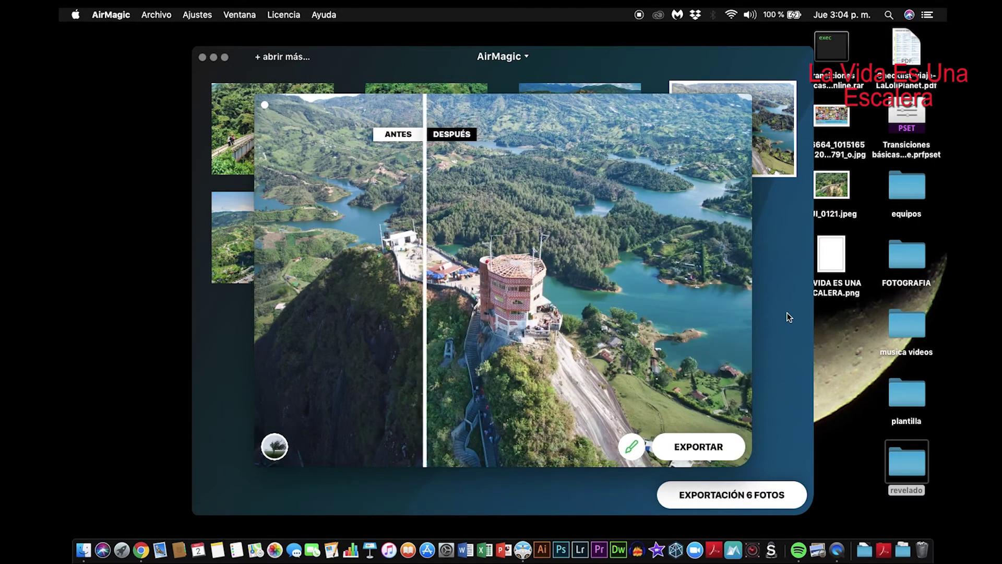
- Raise the effect strength on the lakeside tower photo to nearly 90 percent, compare before and after, and close the photo
{"action": "left_click", "coordinate": [639, 446]}
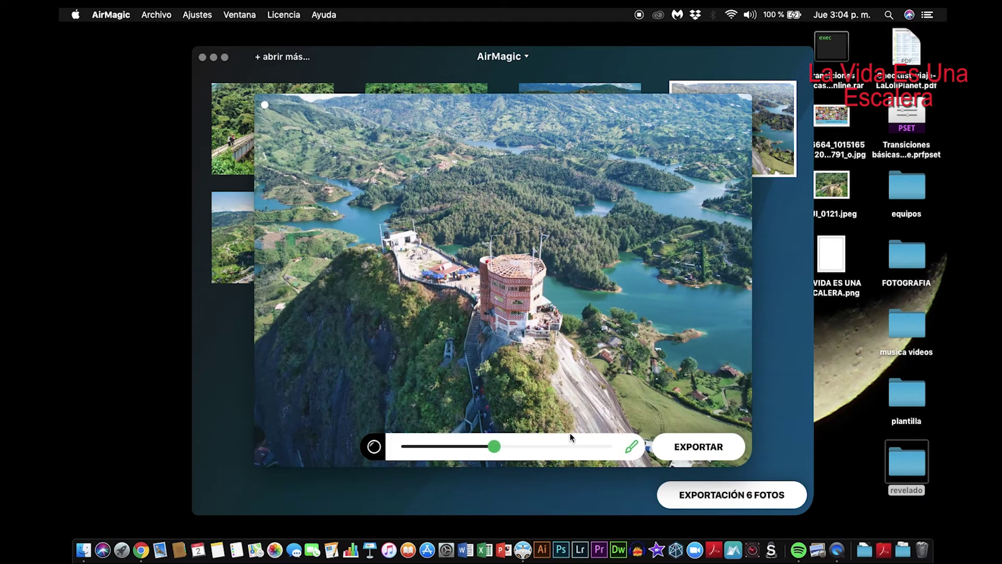
{"action": "mouse_move", "coordinate": [494, 447]}
{"action": "left_mouse_down"}
{"action": "mouse_move", "coordinate": [600, 451]}
{"action": "mouse_move", "coordinate": [588, 453]}
{"action": "left_mouse_up"}
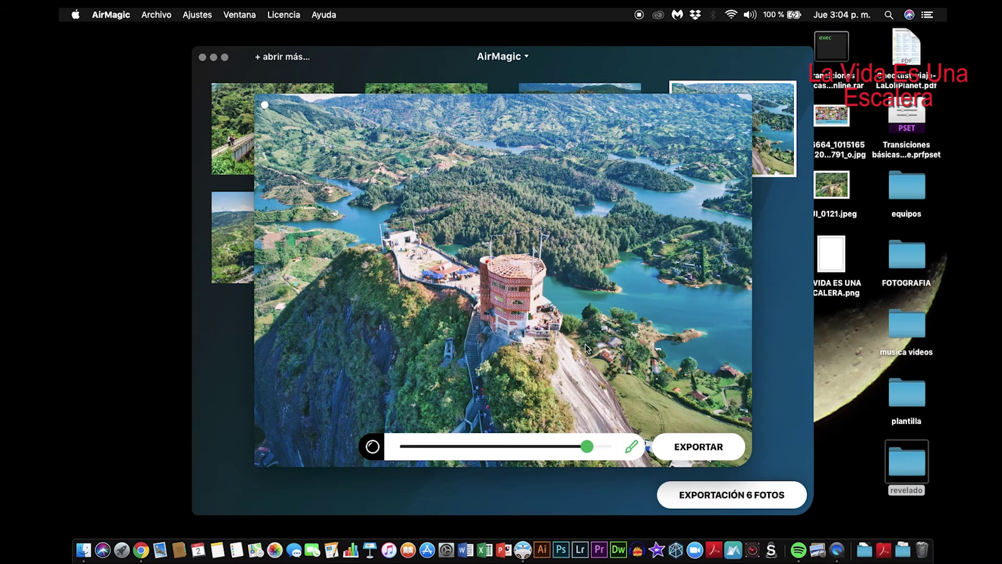
{"action": "left_click_drag", "start_coordinate": [426, 353], "coordinate": [451, 341]}
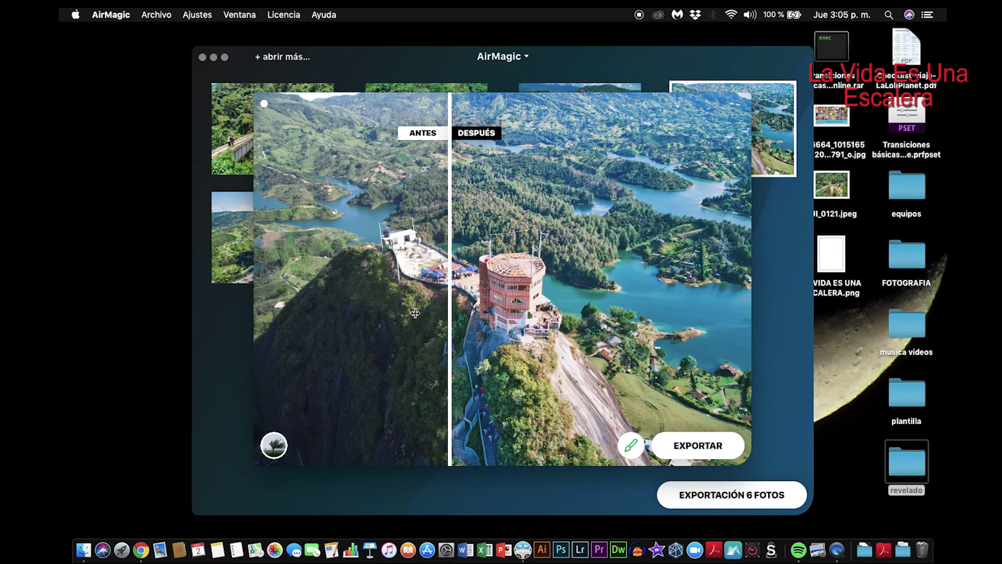
{"action": "left_click", "coordinate": [265, 104]}
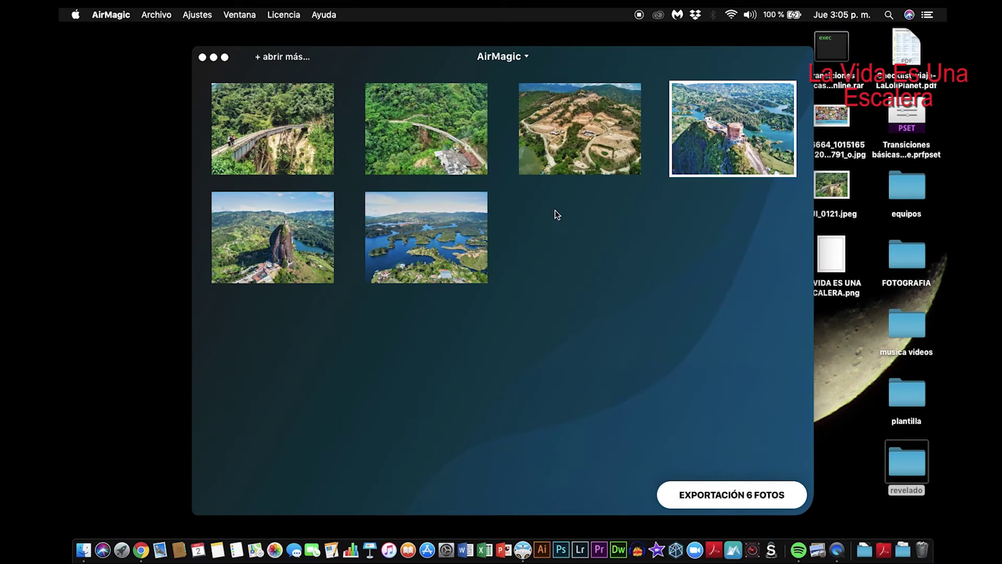
- Open the photo of the lake with many islands, raise its effect strength to about 80 percent, compare before and after, and close it
{"action": "left_click", "coordinate": [422, 247]}
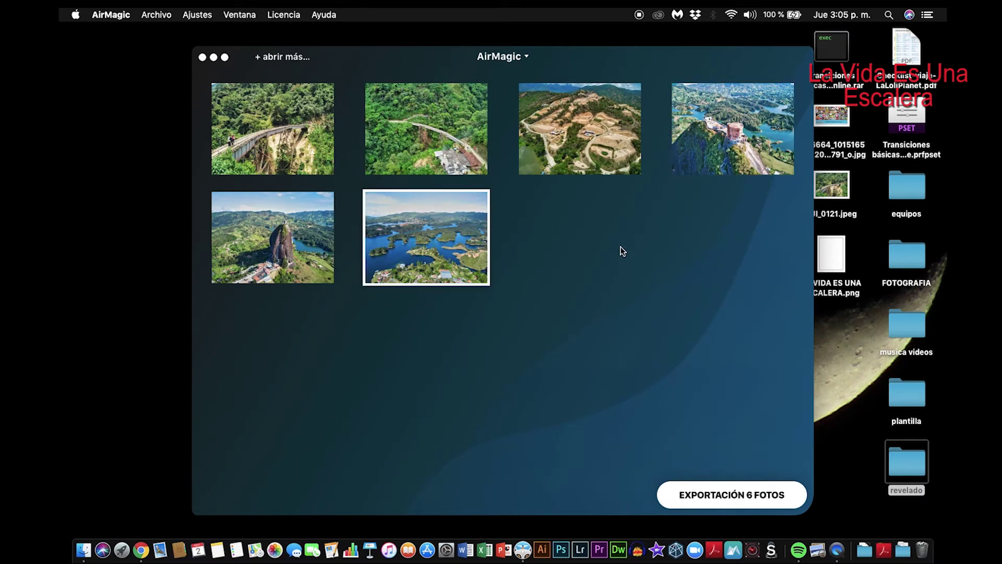
{"action": "double_click", "coordinate": [424, 246]}
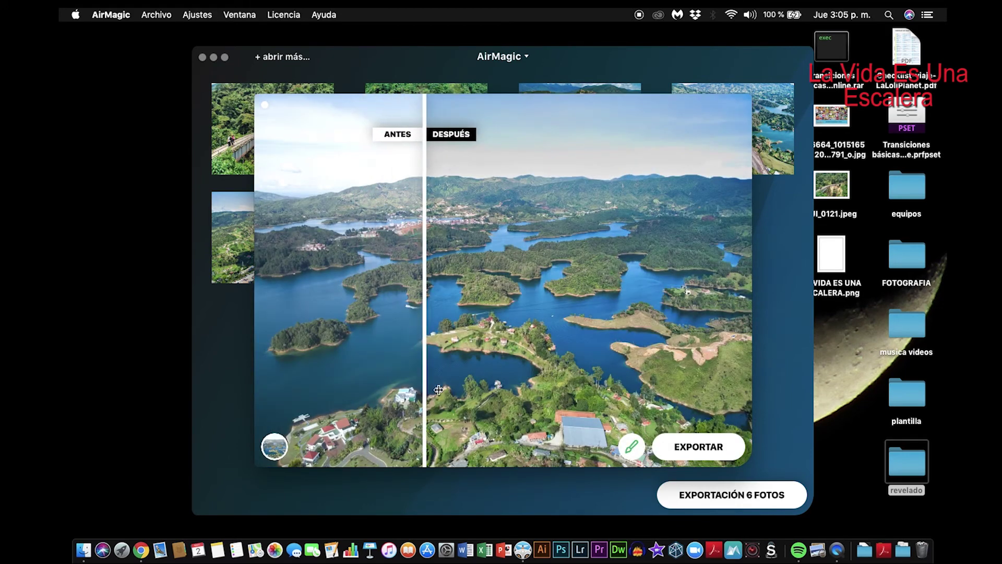
{"action": "left_click", "coordinate": [628, 450]}
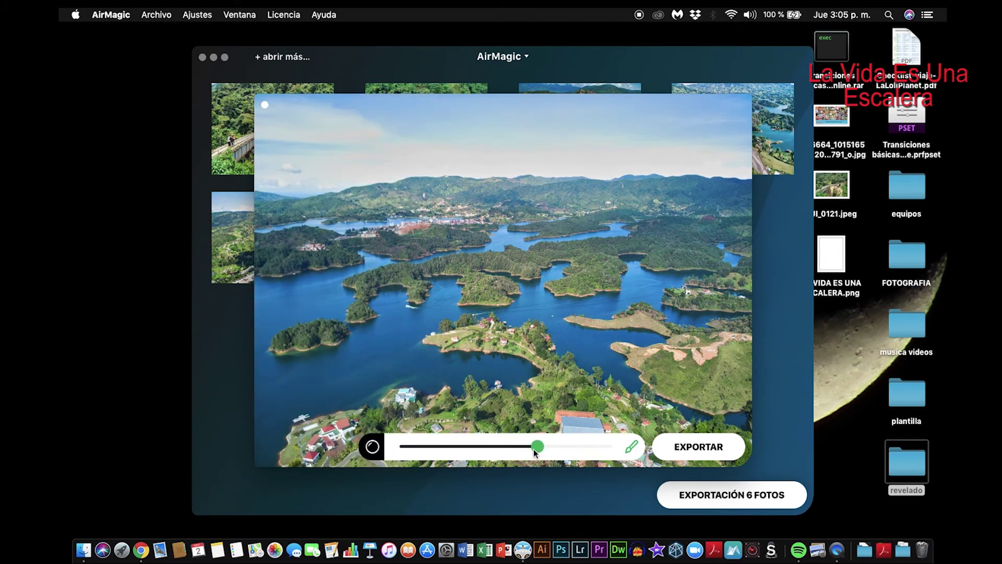
{"action": "left_click_drag", "start_coordinate": [539, 449], "coordinate": [569, 451]}
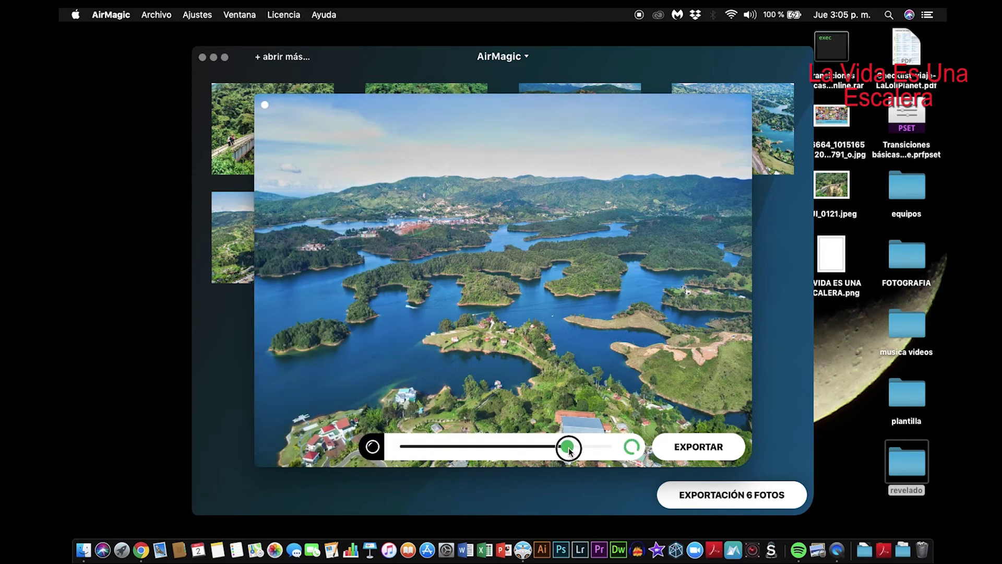
{"action": "left_click_drag", "start_coordinate": [424, 293], "coordinate": [516, 295]}
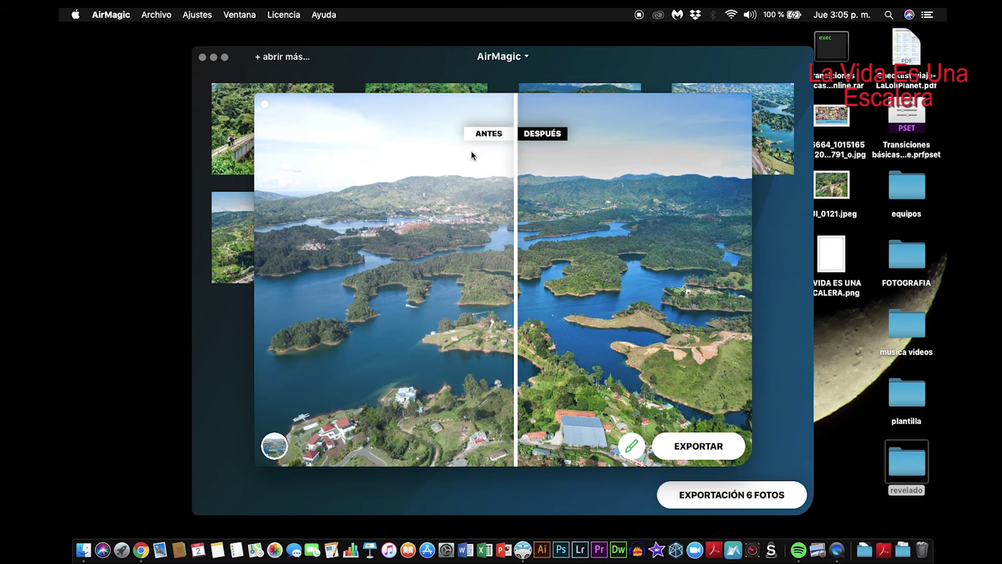
{"action": "left_click", "coordinate": [264, 103]}
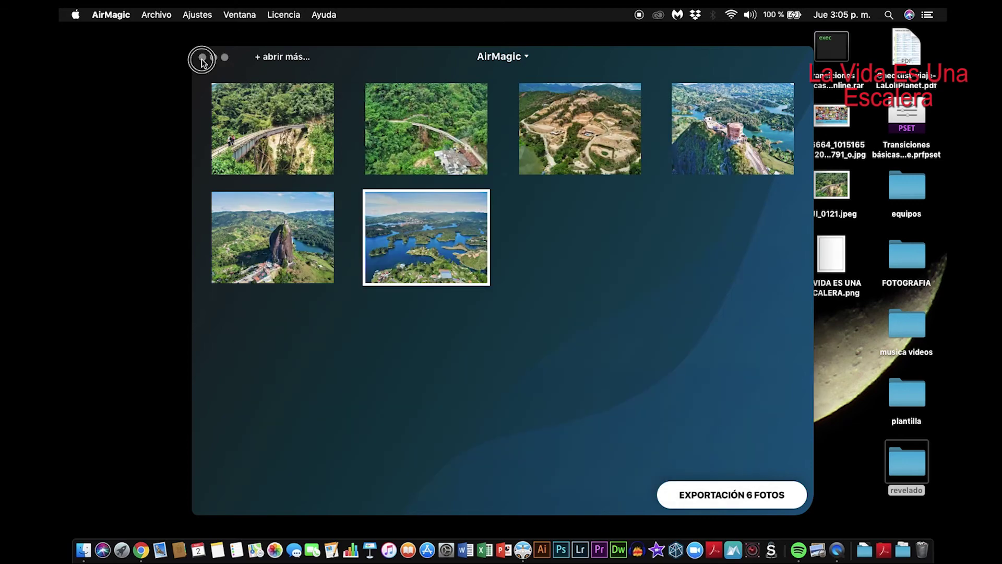
{"action": "left_click", "coordinate": [202, 57]}
{"action": "left_click", "coordinate": [653, 207]}
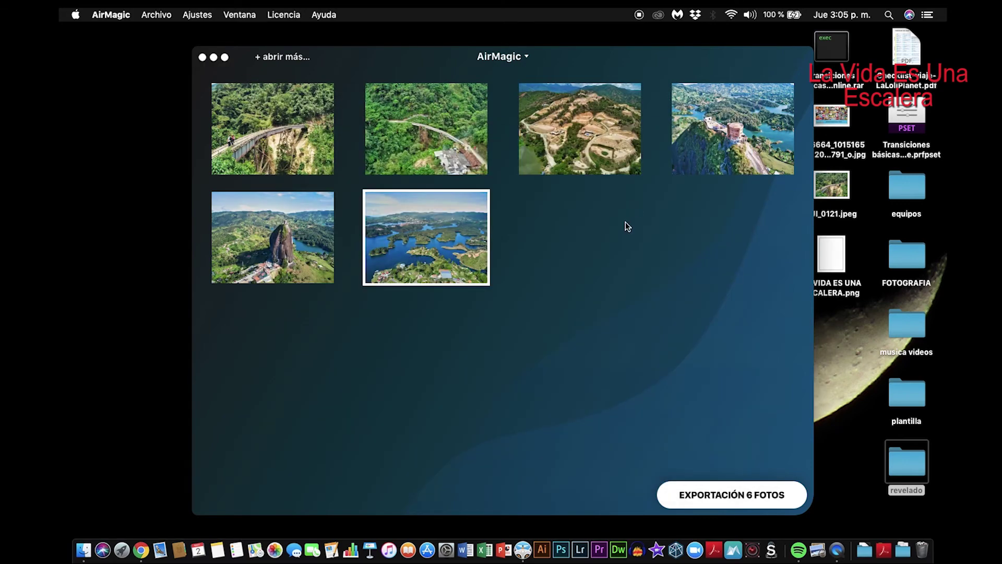